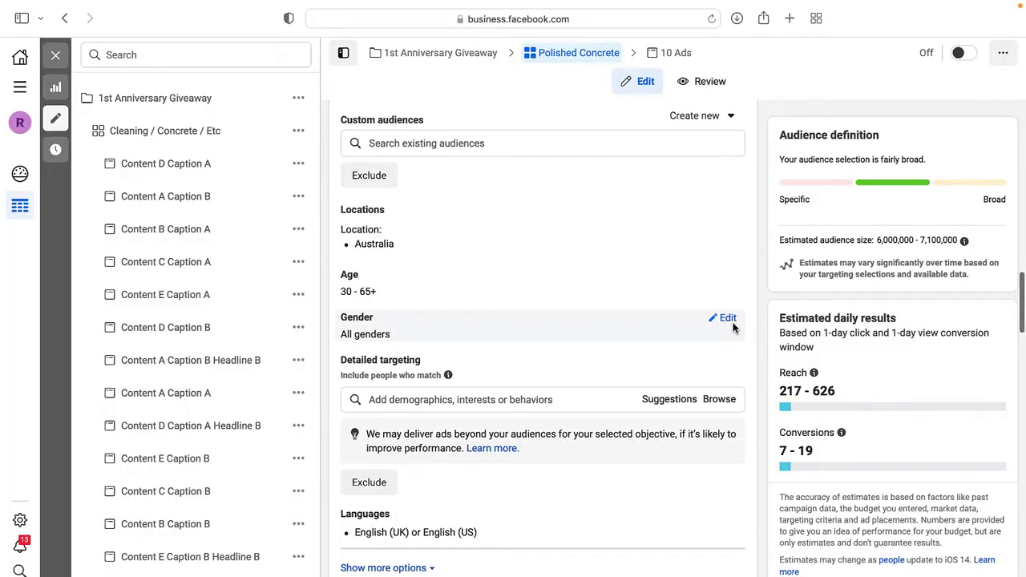
- Add the Yoga interest to the detailed targeting of the Polished Concrete ad set
scroll(733, 328, up, 1)
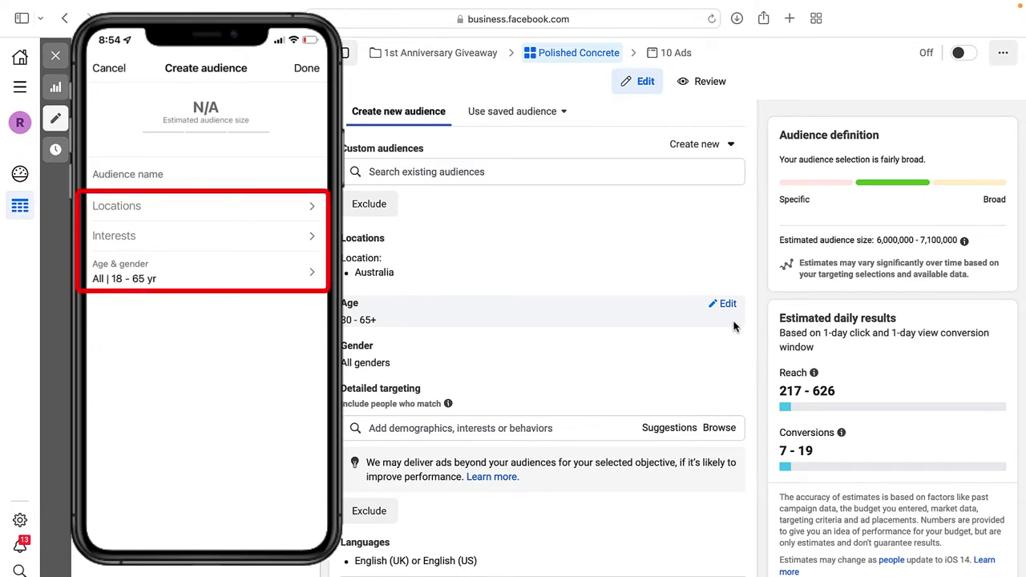
scroll(734, 326, down, 4)
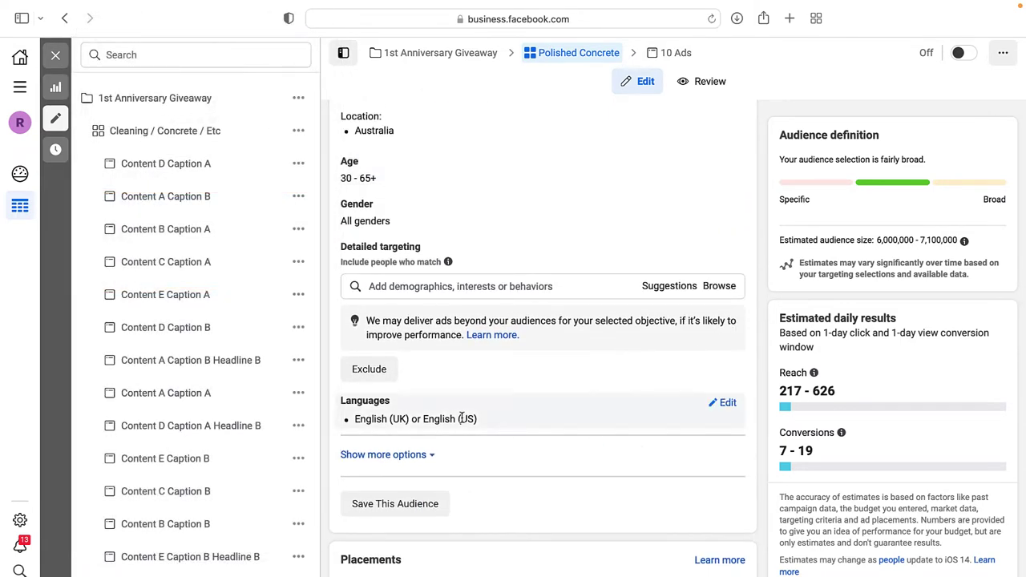
scroll(481, 396, up, 2)
click(437, 343)
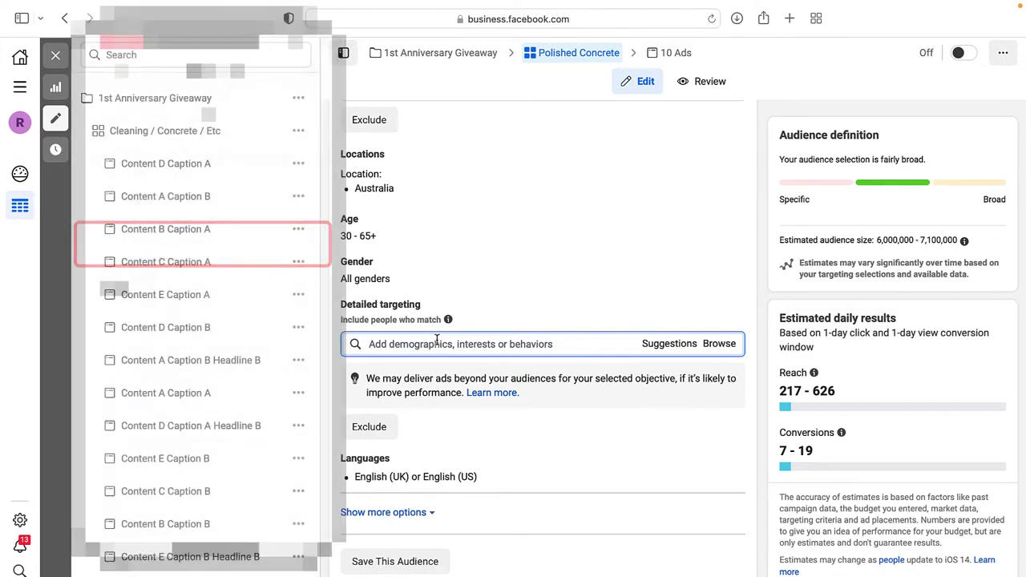
text(yoga)
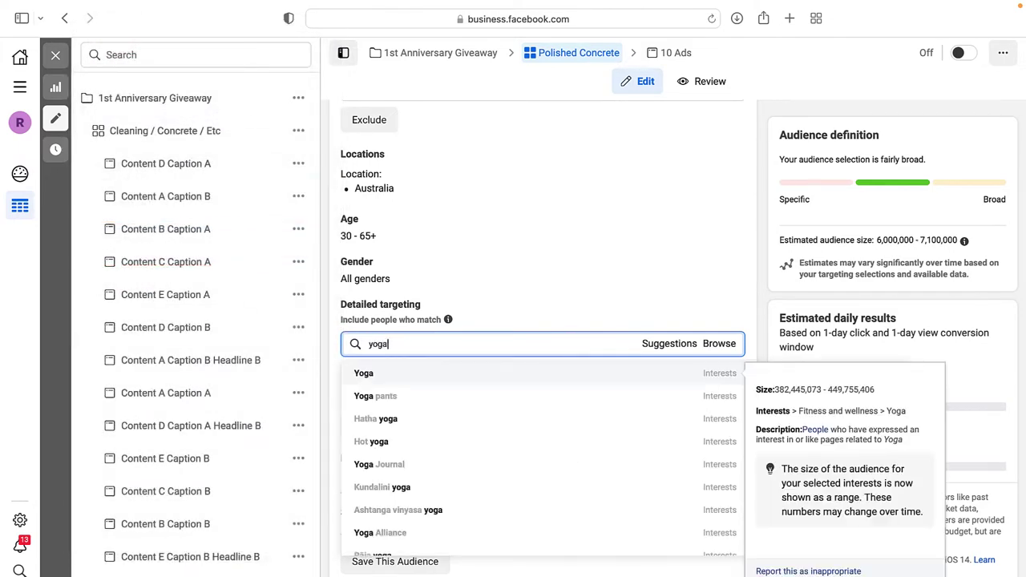
click(372, 380)
- Define the detailed targeting further by adding a second condition that people must also match
scroll(481, 361, up, 5)
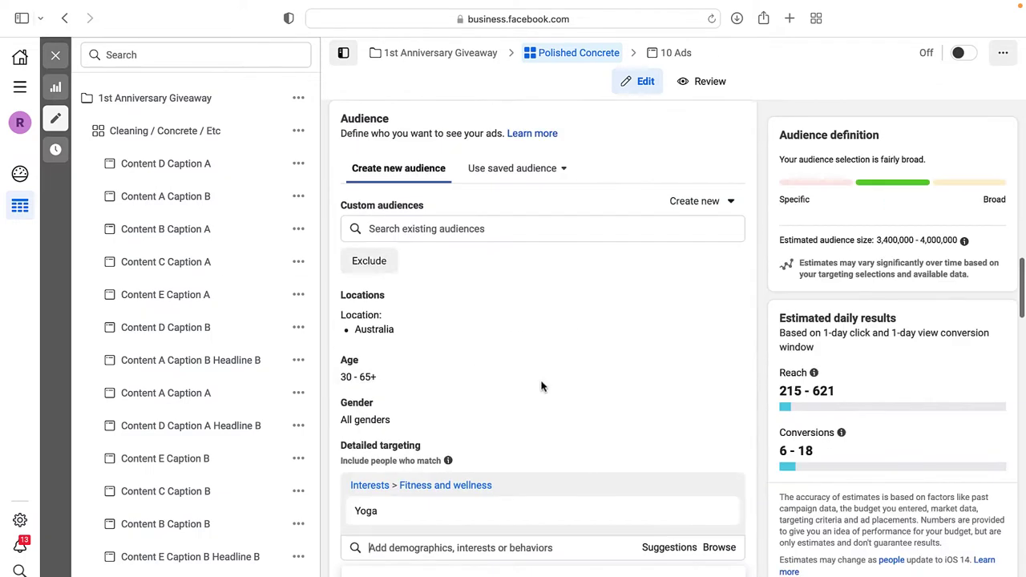
scroll(513, 390, down, 3)
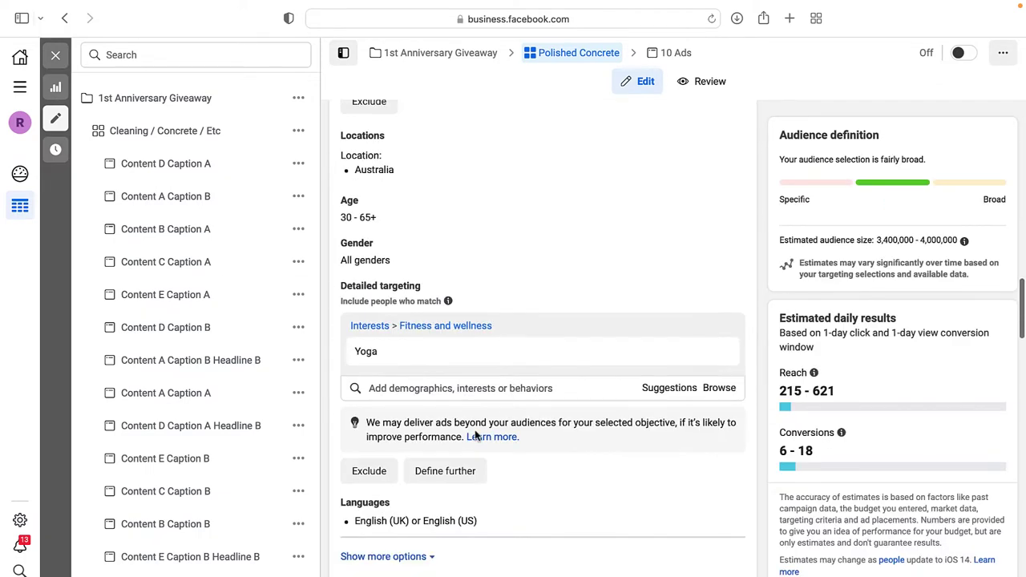
click(445, 473)
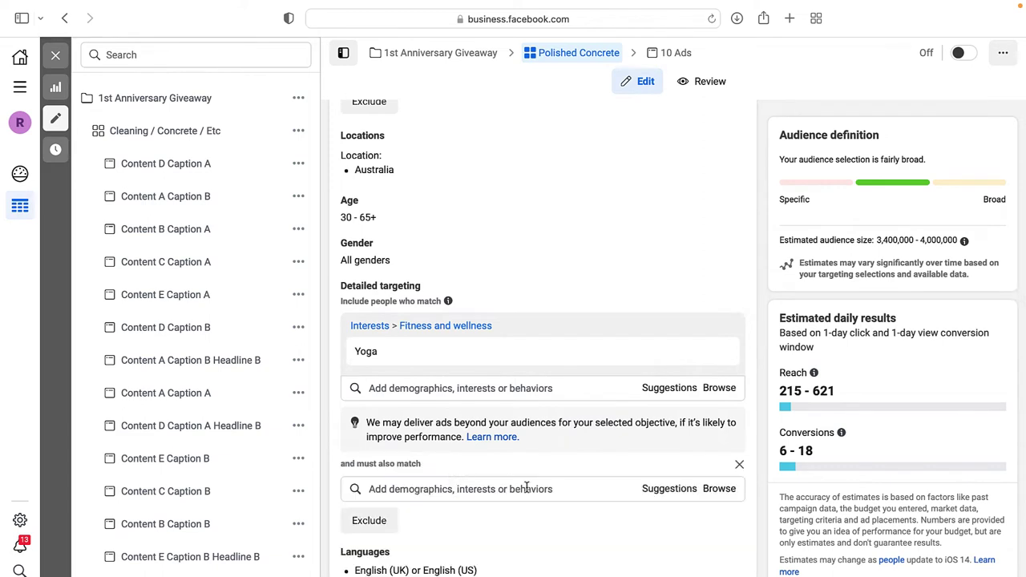
scroll(466, 502, down, 3)
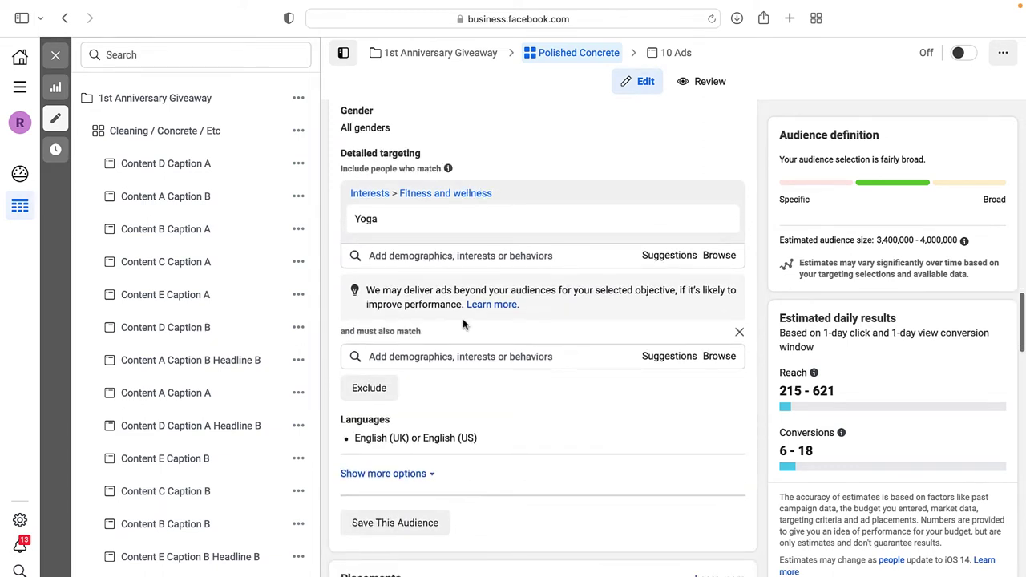
- Add the Yoga pants interest to the must-also-match condition
click(434, 359)
text(y)
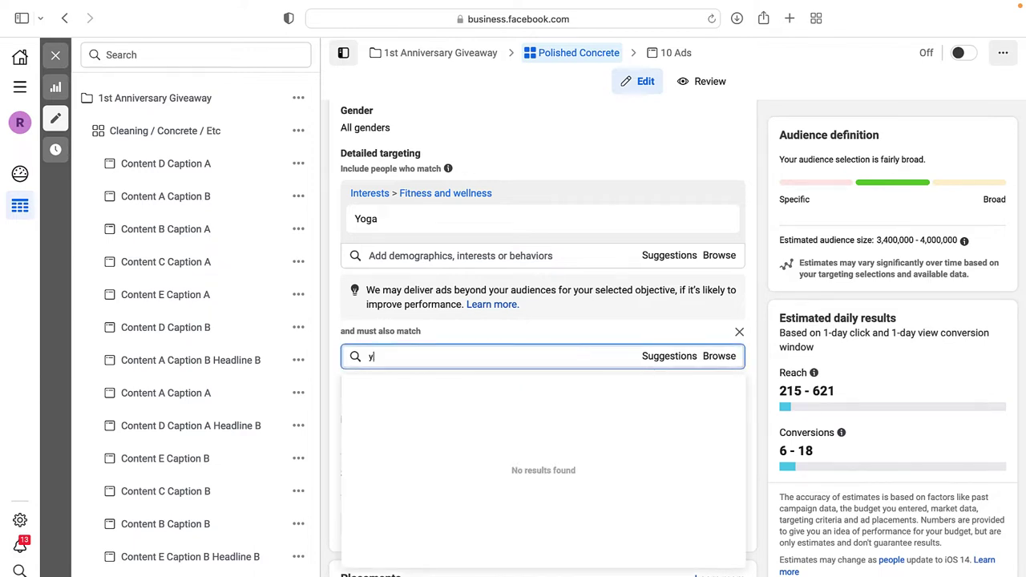
text(oga)
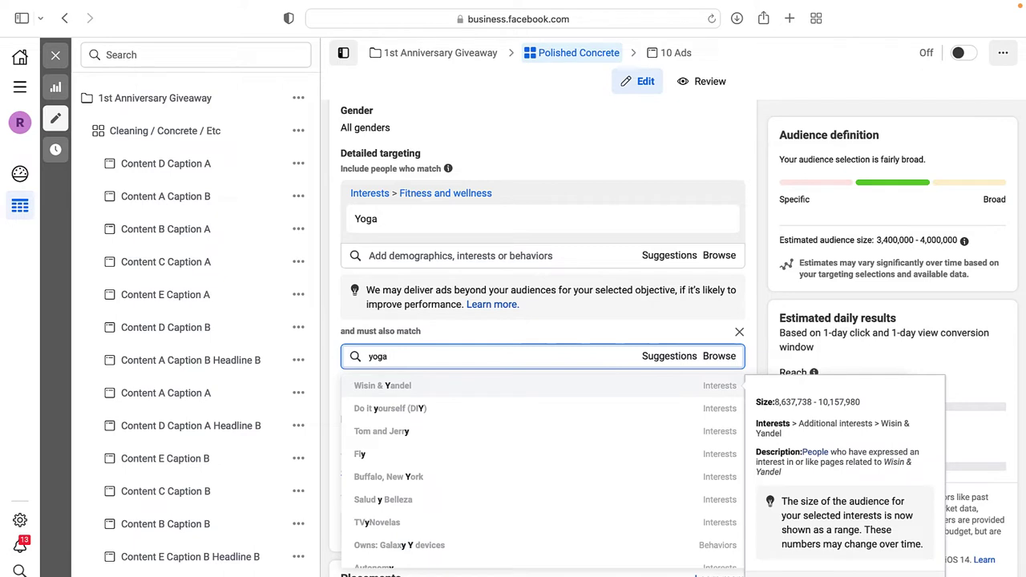
text( outd)
key(BackSpace)
key(BackSpace)
key(BackSpace)
key(BackSpace)
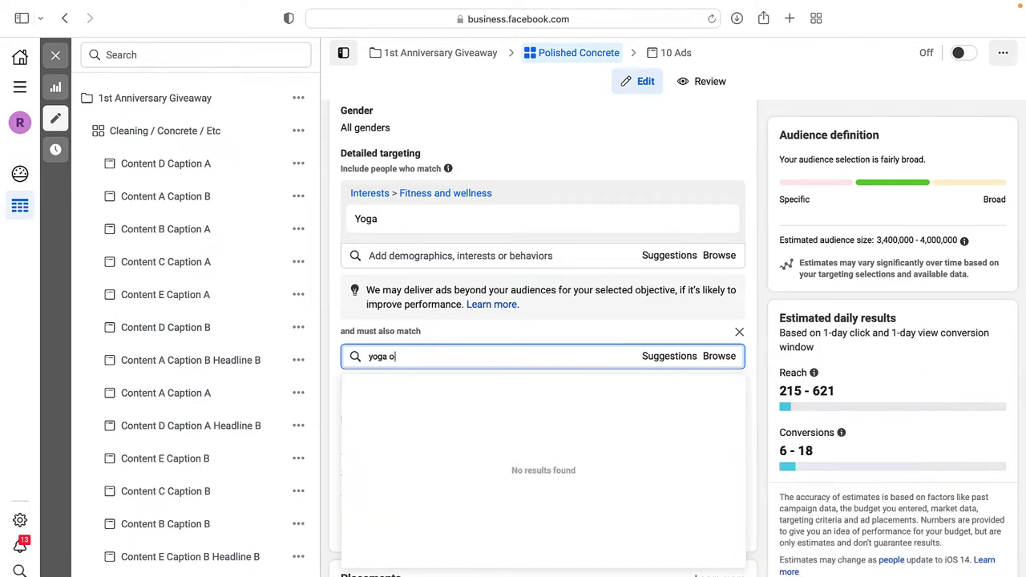
key(BackSpace)
text(pants)
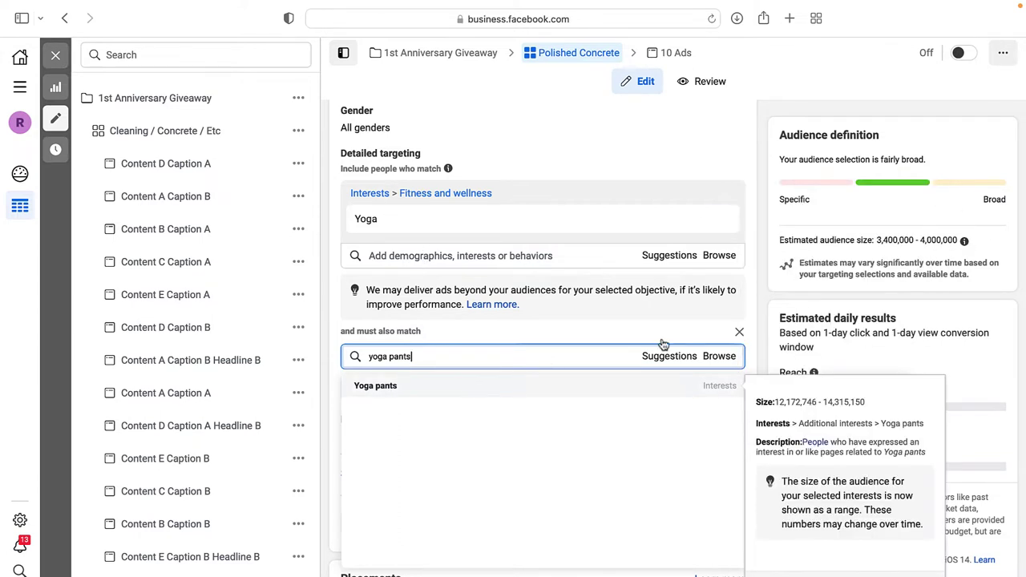
key(Return)
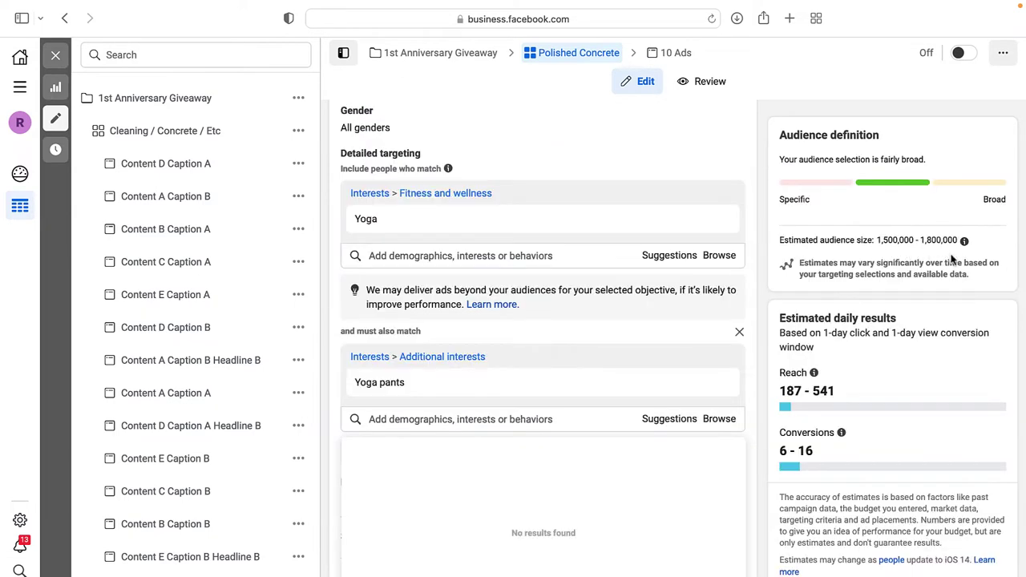
click(813, 271)
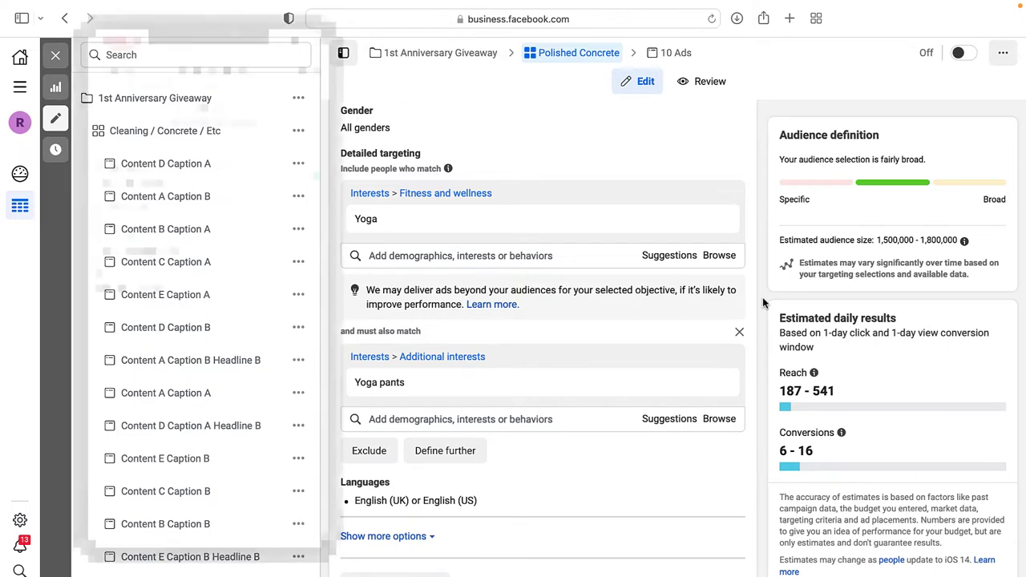
- Inspect the details of the Yoga and Yoga pants interests in the detailed targeting
mouse_move(412, 227)
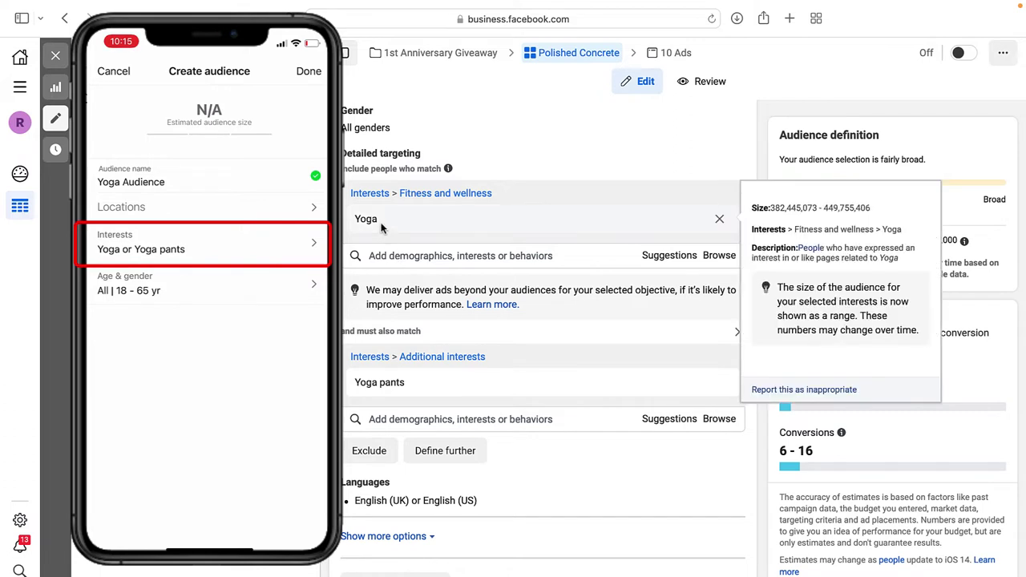
mouse_move(406, 387)
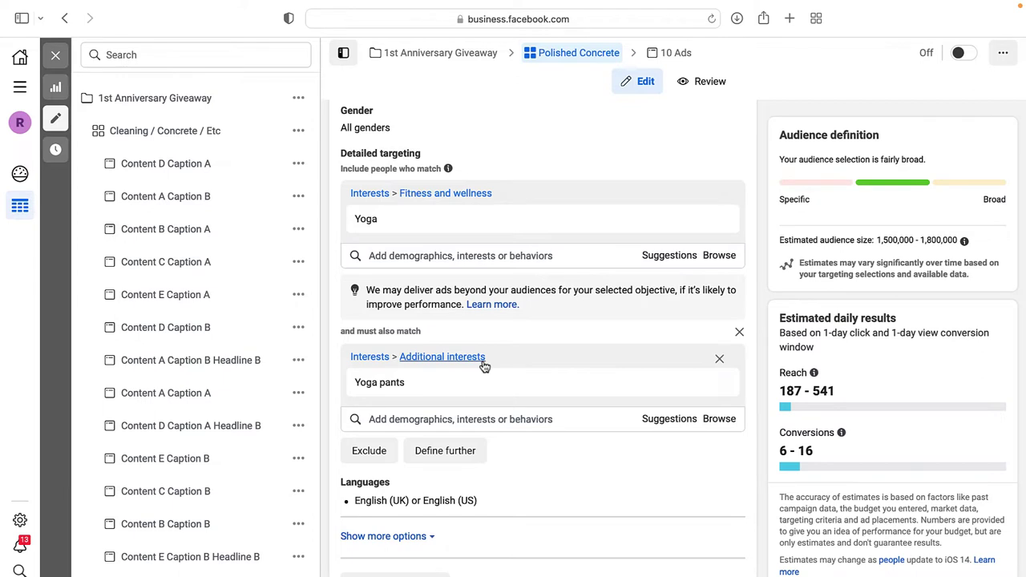
scroll(522, 401, down, 1)
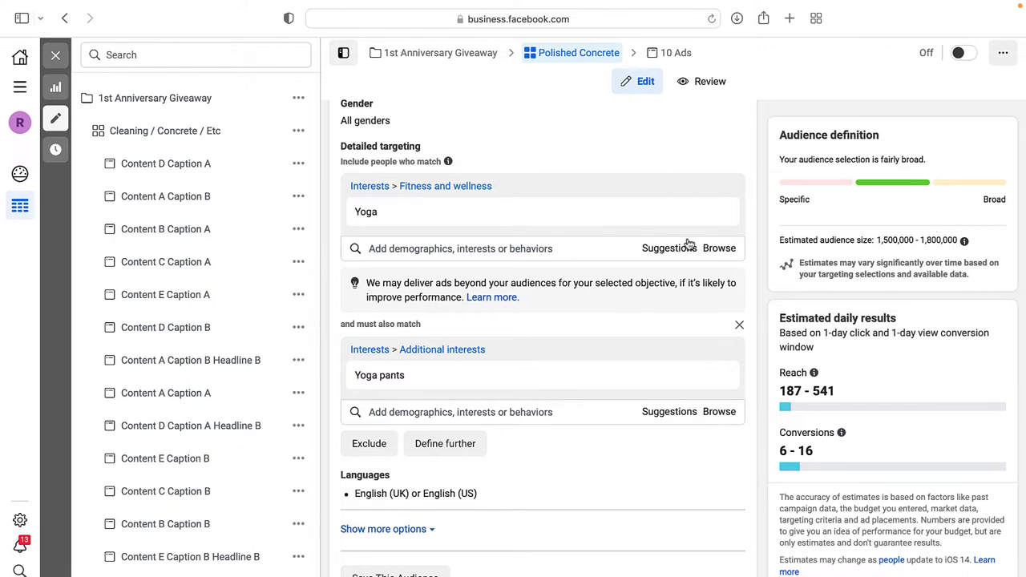
mouse_move(503, 393)
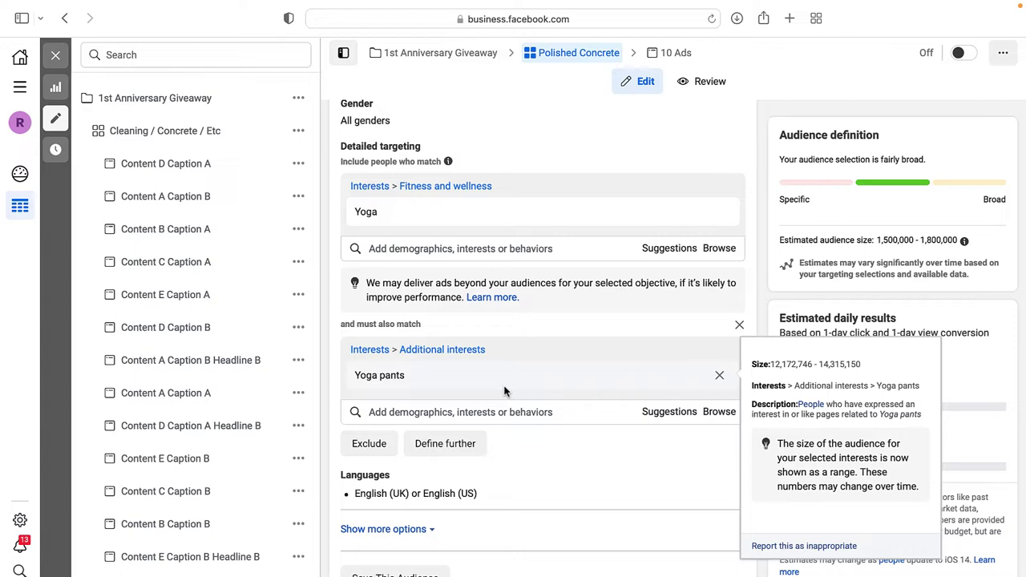
- Examine which Facebook, Instagram, Messenger and Audience Network placements are selected under manual placements
scroll(503, 392, down, 7)
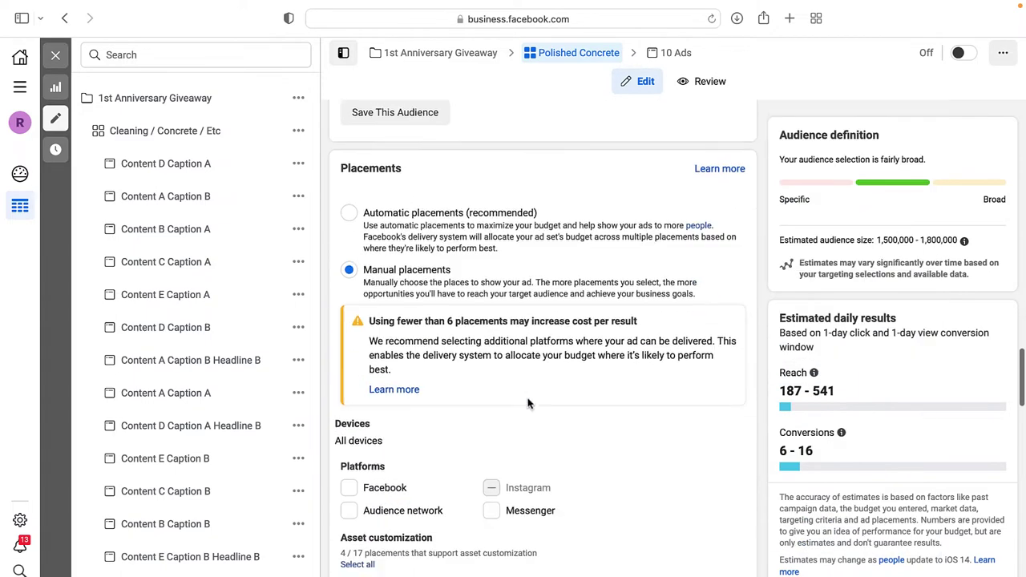
scroll(529, 405, down, 4)
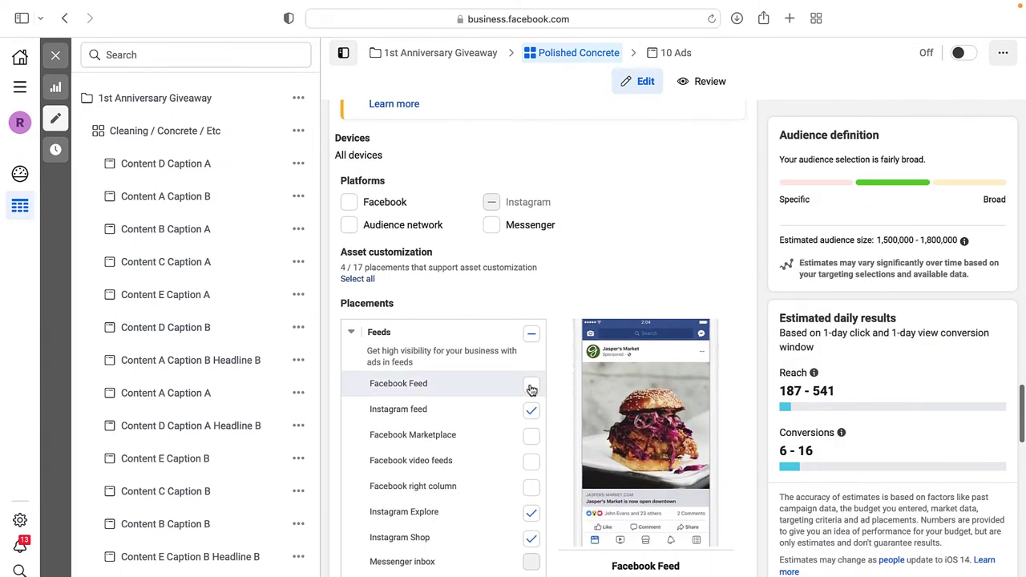
click(531, 390)
scroll(531, 391, down, 2)
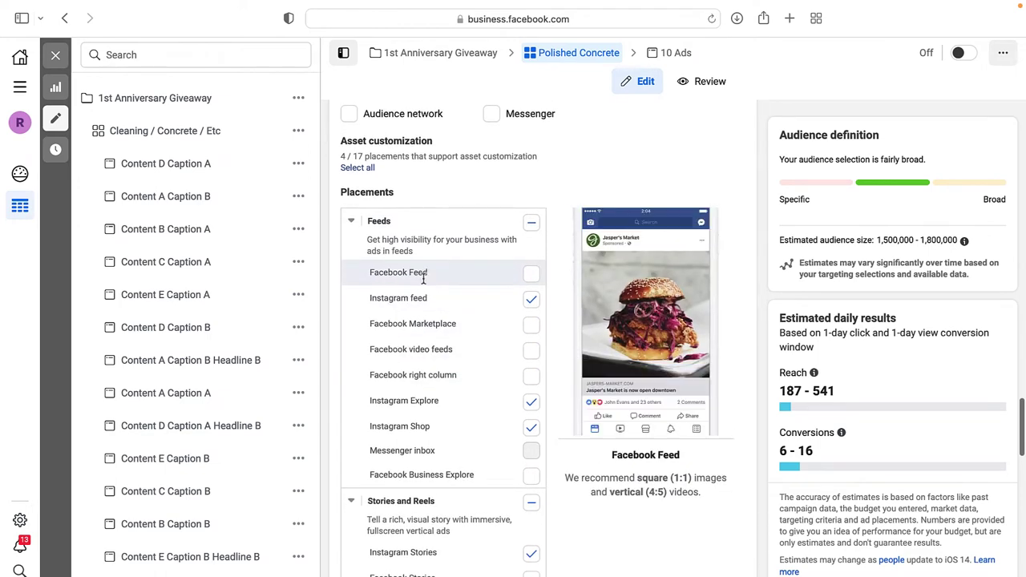
scroll(531, 445, down, 2)
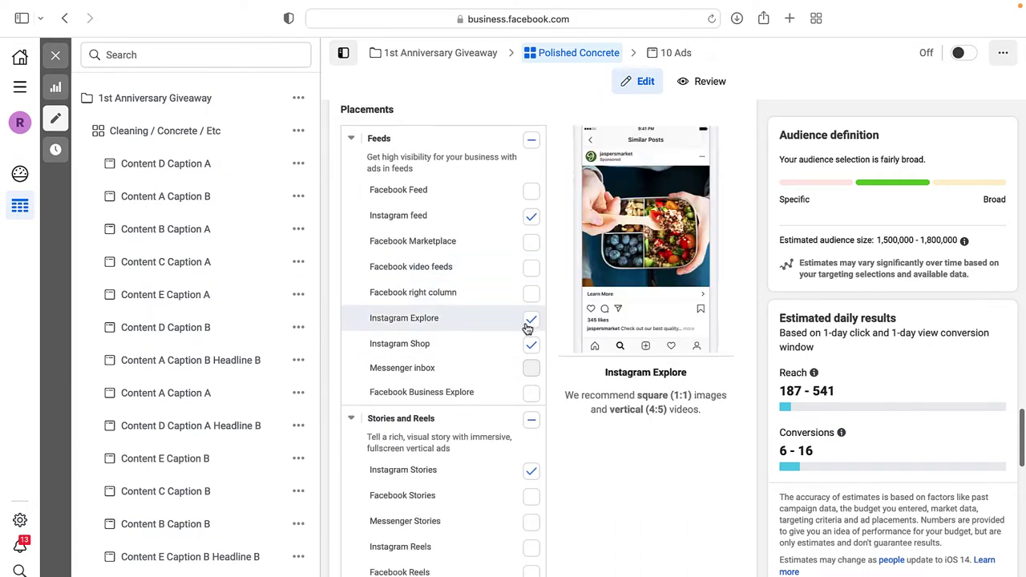
scroll(531, 465, down, 2)
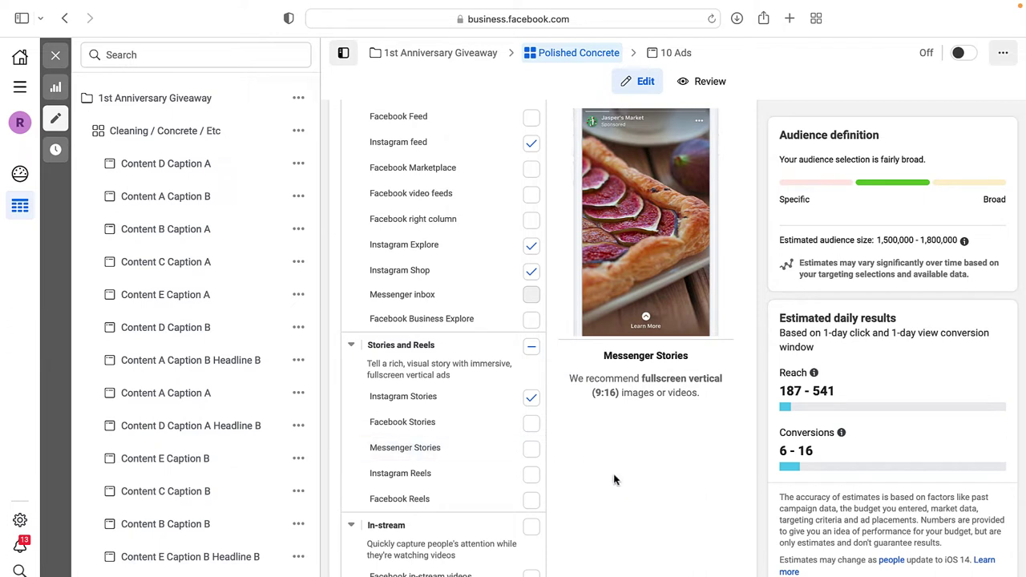
scroll(614, 481, down, 1)
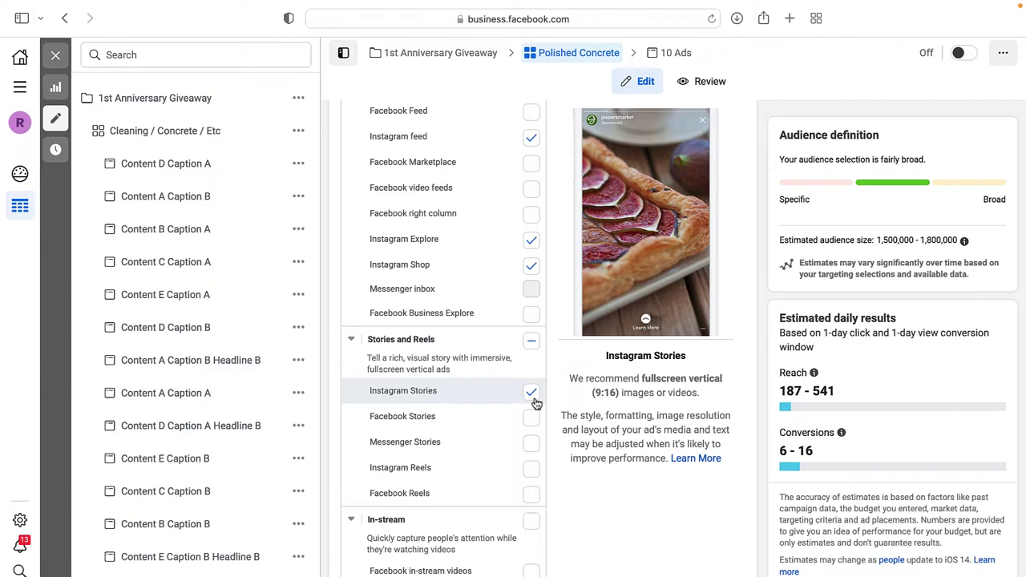
scroll(535, 403, up, 1)
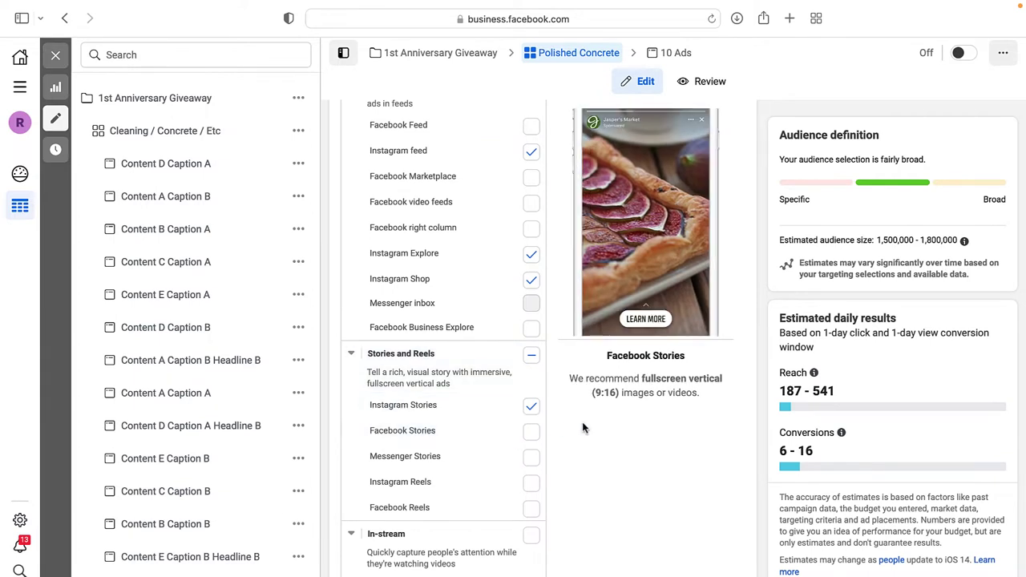
scroll(582, 427, down, 5)
scroll(582, 427, down, 5)
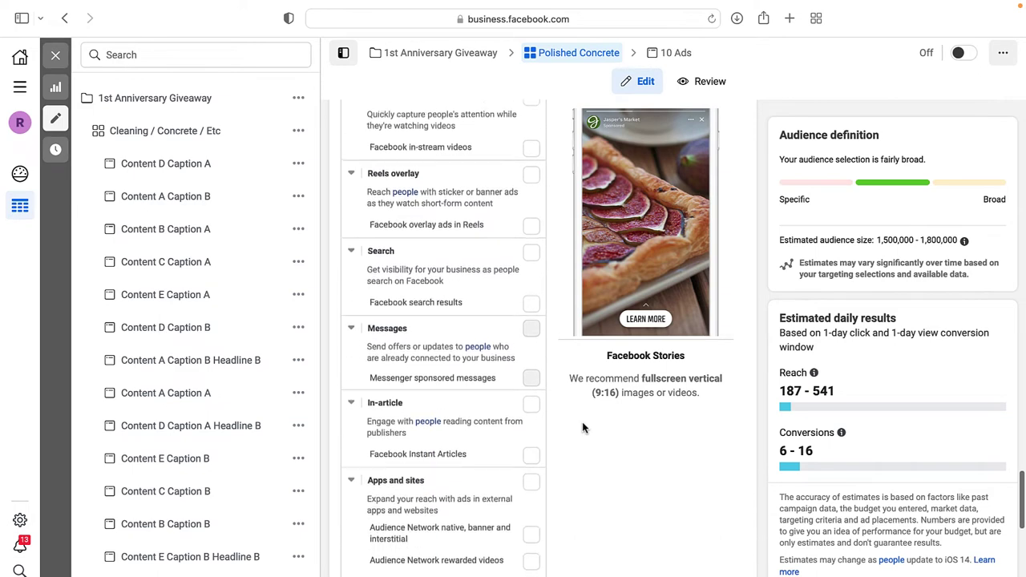
- Open the ad set's attribution setting for editing and view the available click and view windows
scroll(582, 422, down, 3)
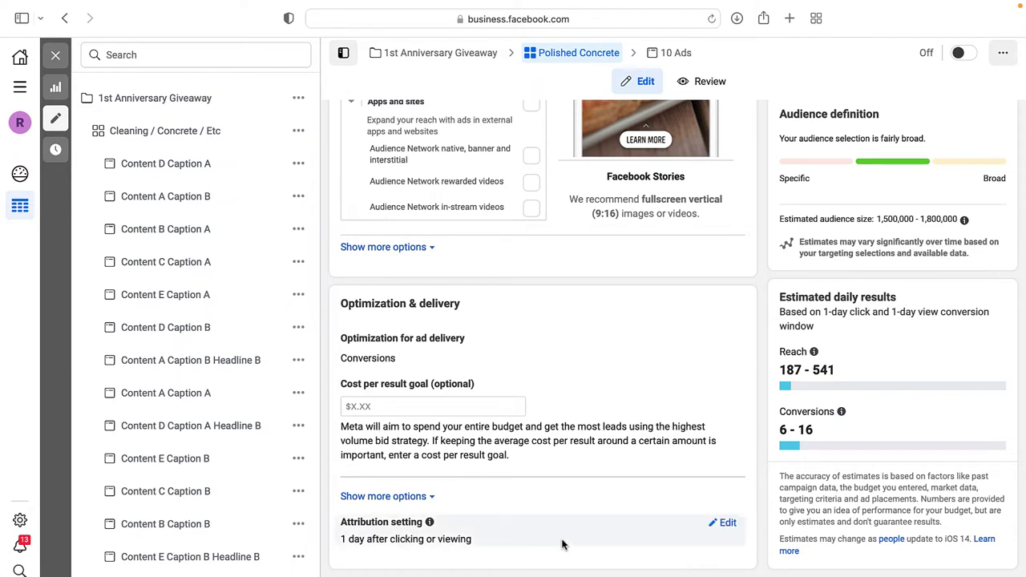
click(728, 524)
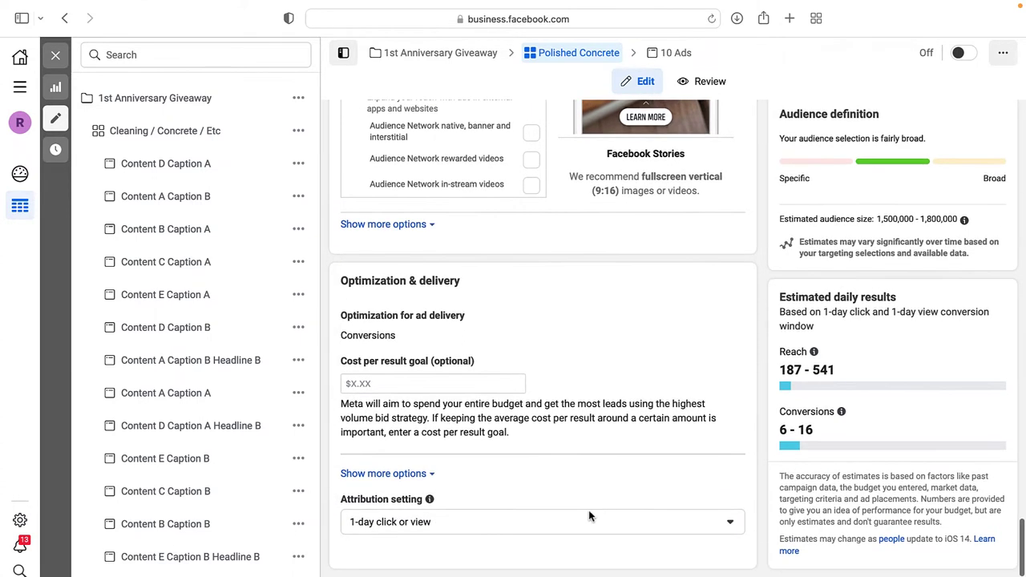
click(591, 521)
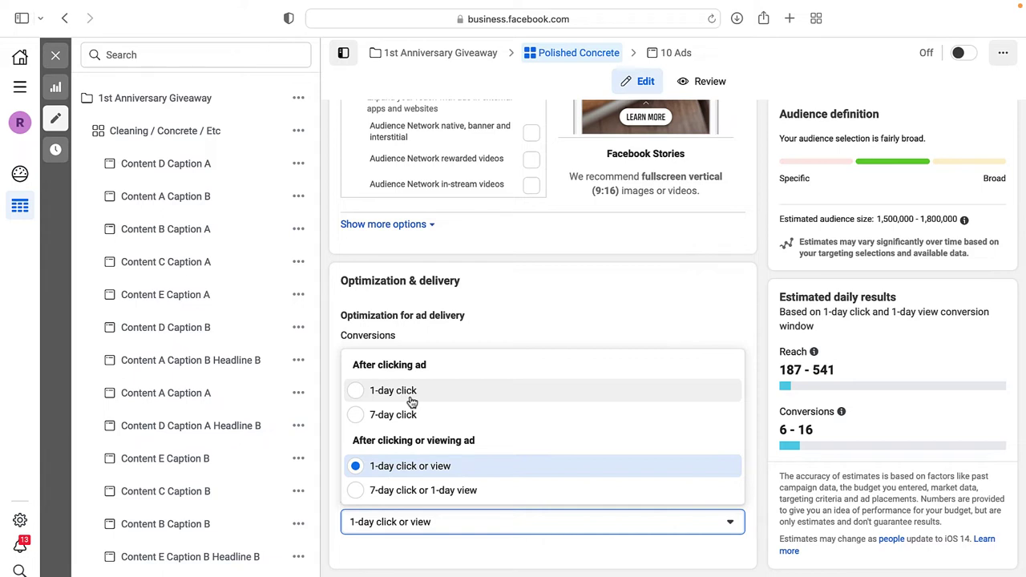
- Switch to the ad set's 10 ads and close the editor to return to the ads table
click(680, 61)
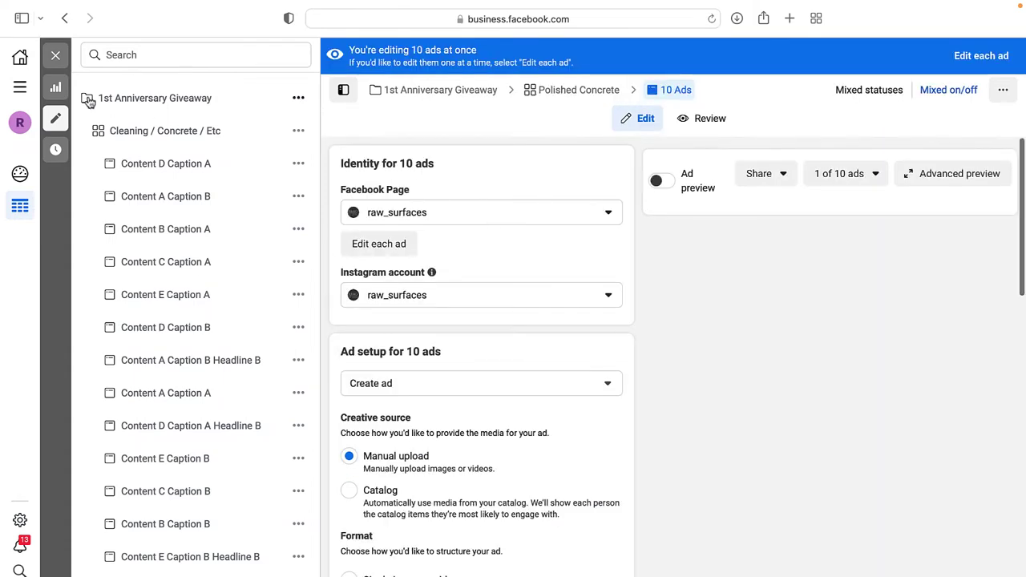
click(55, 54)
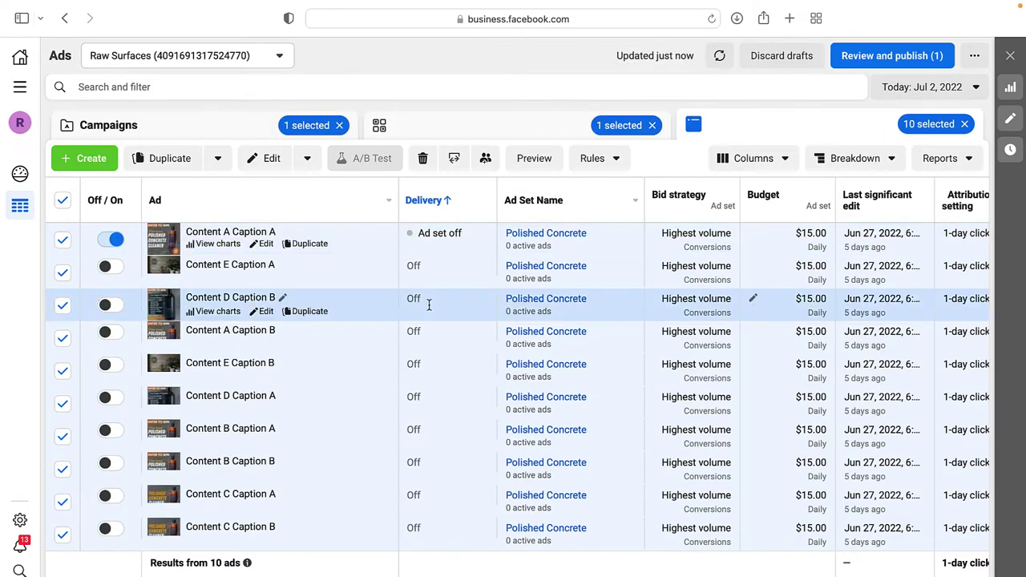